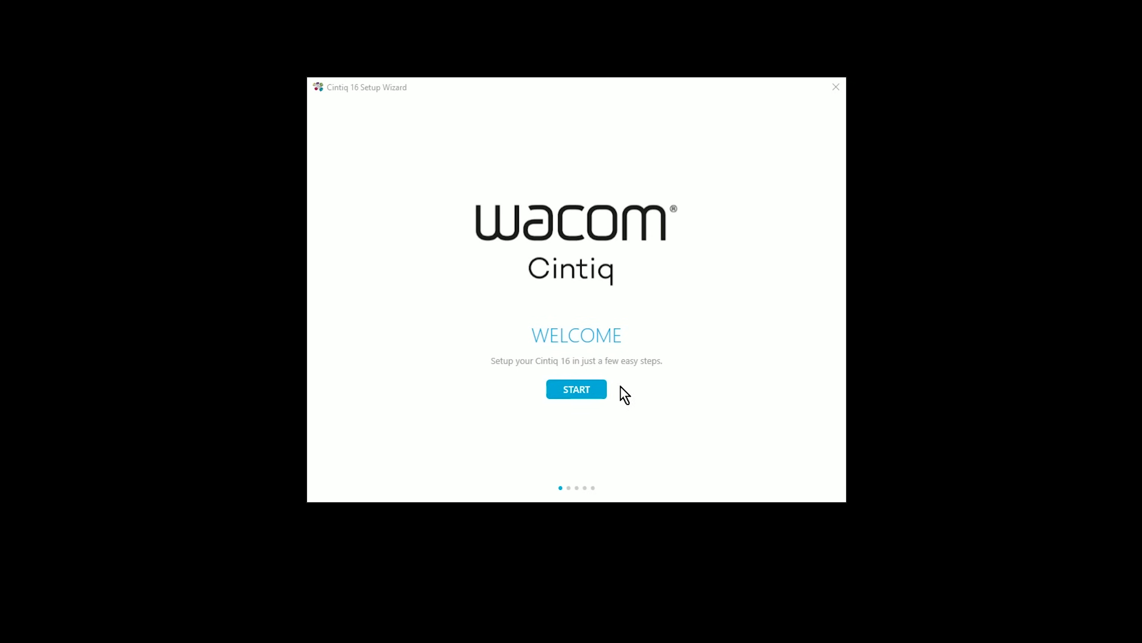
Step: Step through the Cintiq 16 Setup Wizard, skipping device registration, and finish on the Complete page
click(587, 392)
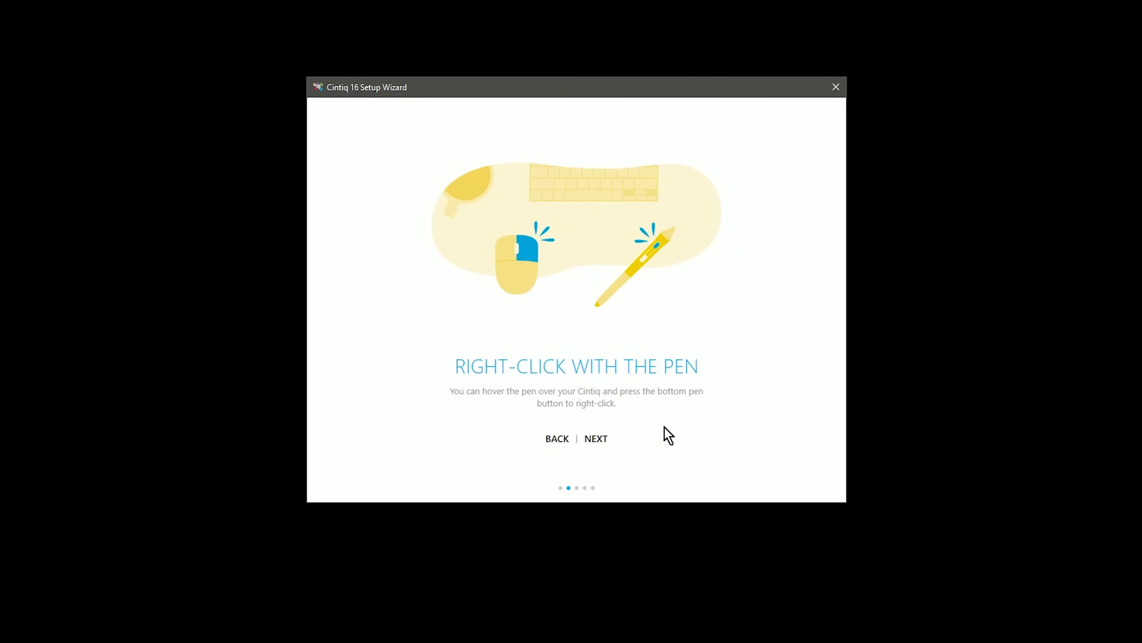
click(599, 439)
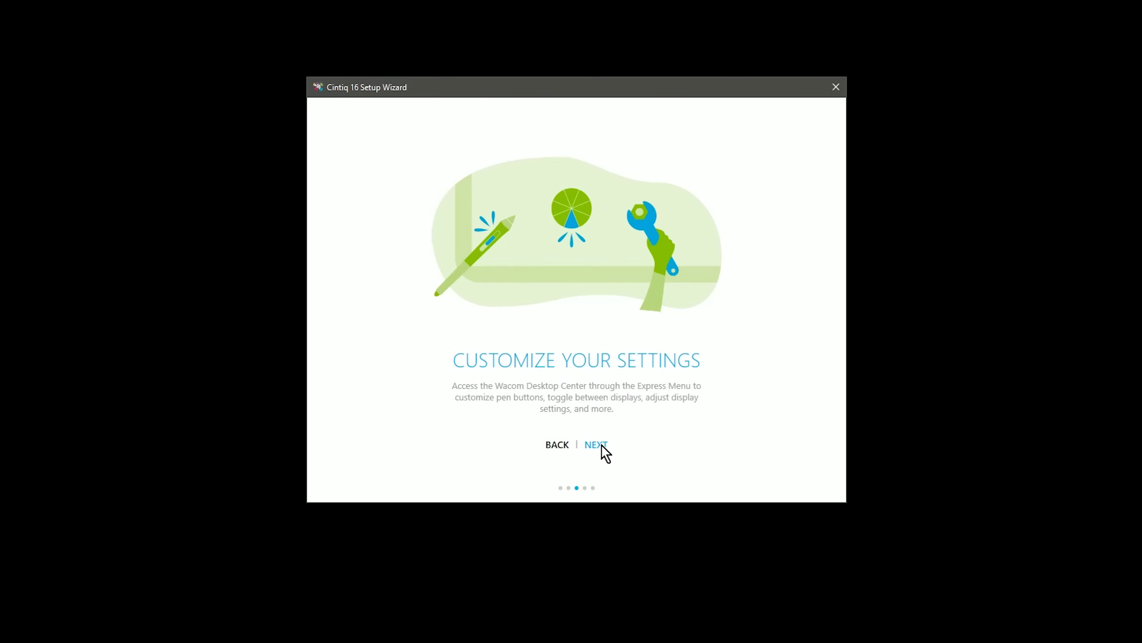
click(601, 444)
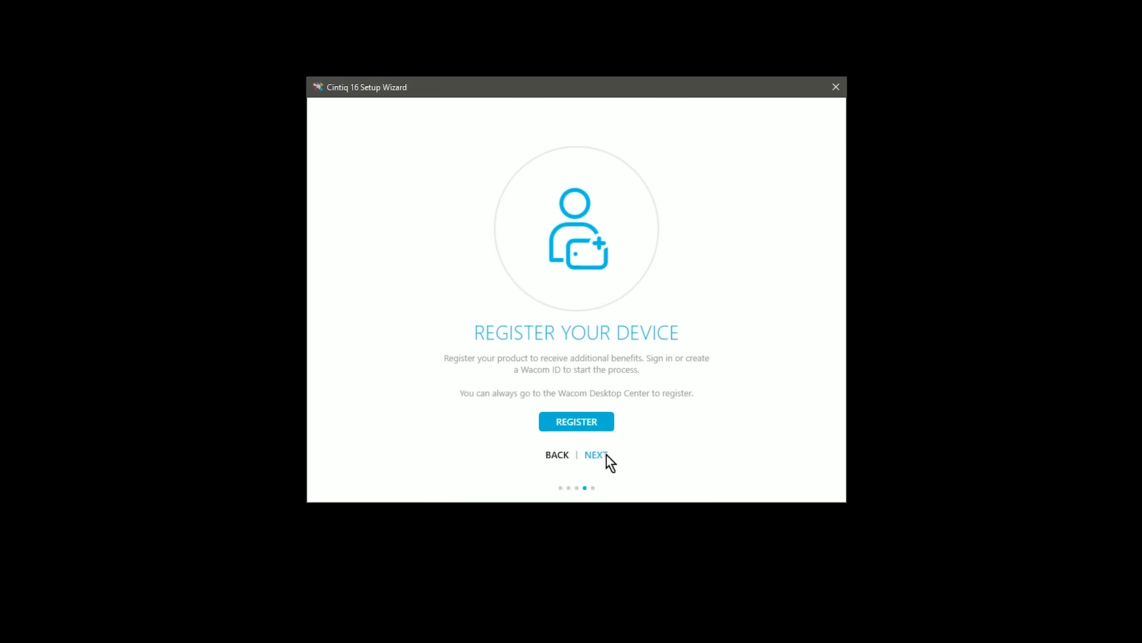
click(598, 455)
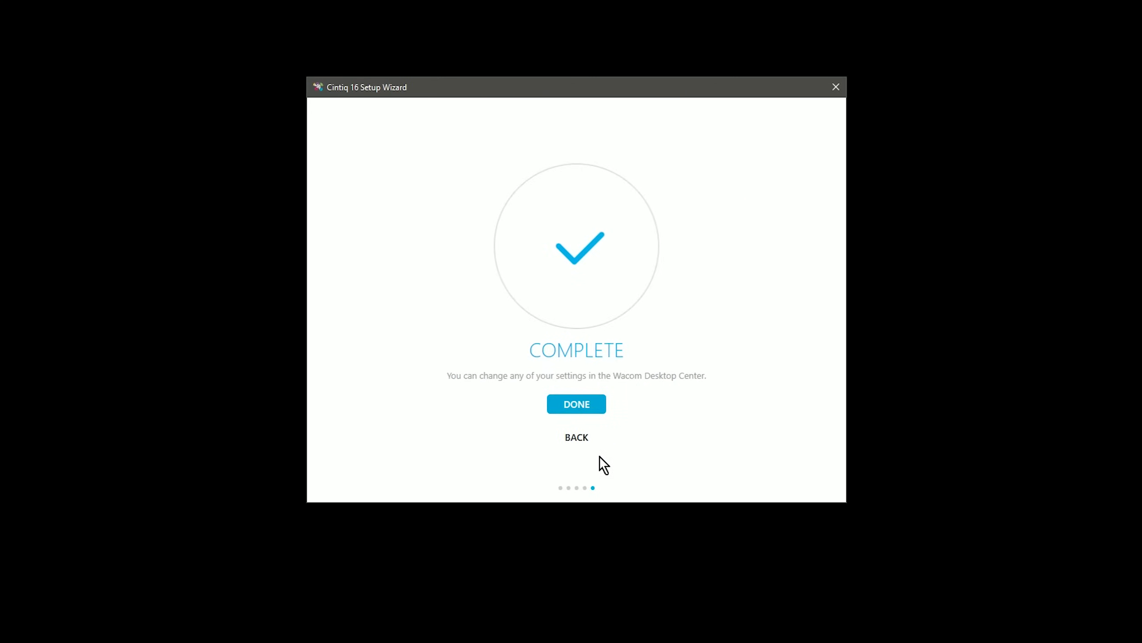
click(577, 404)
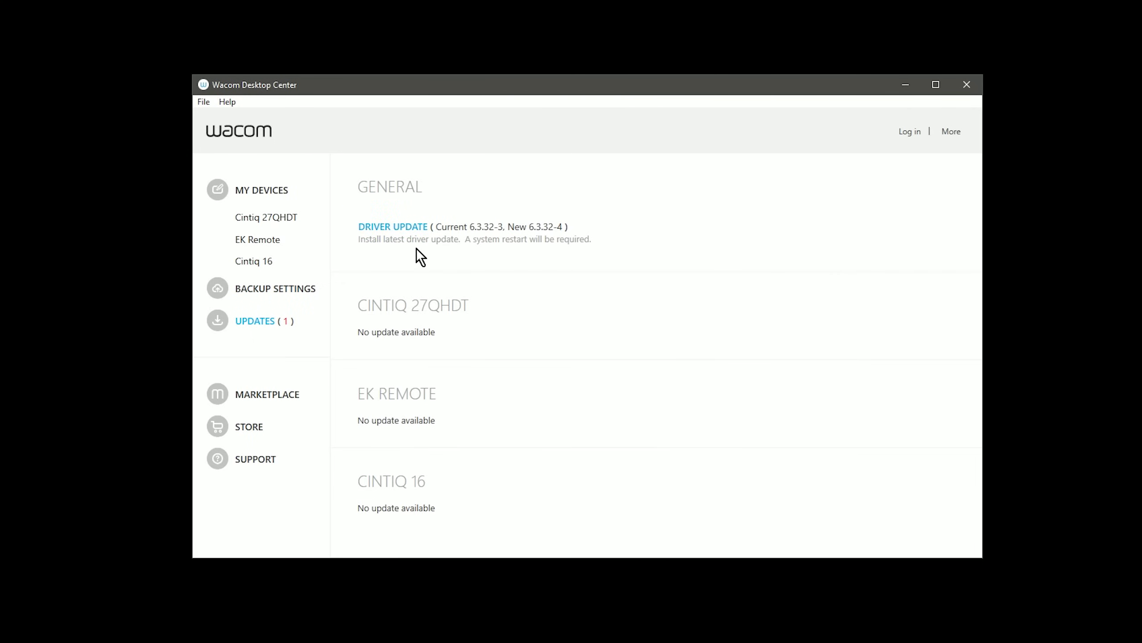
Step: Open the Cintiq 16 under My Devices and bring up its Pro Pen 2 settings
click(259, 261)
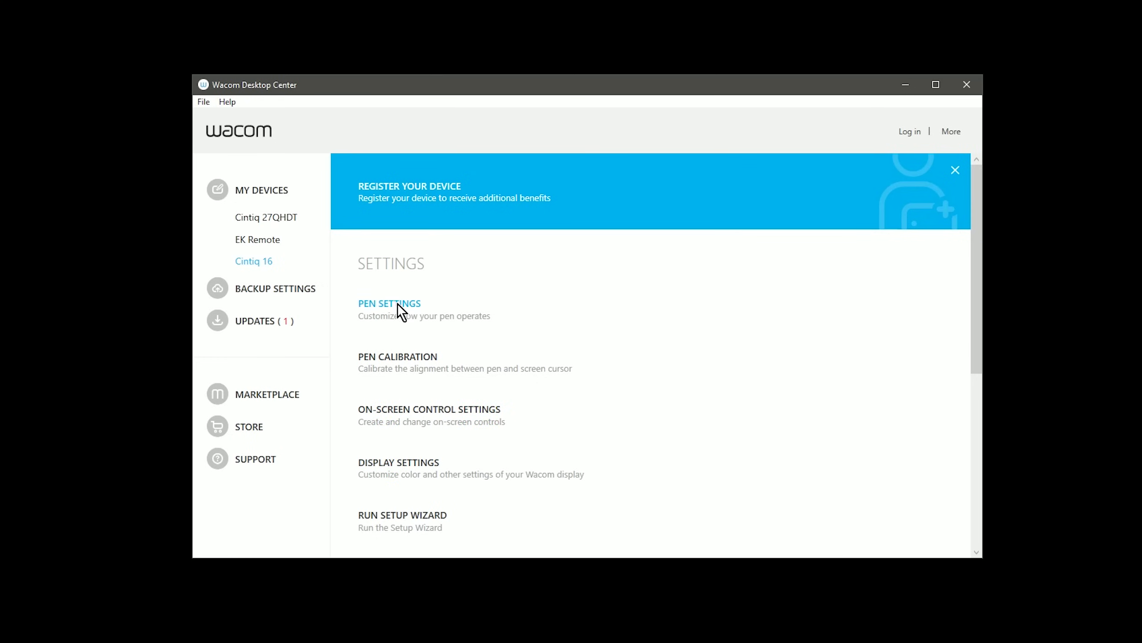
click(410, 311)
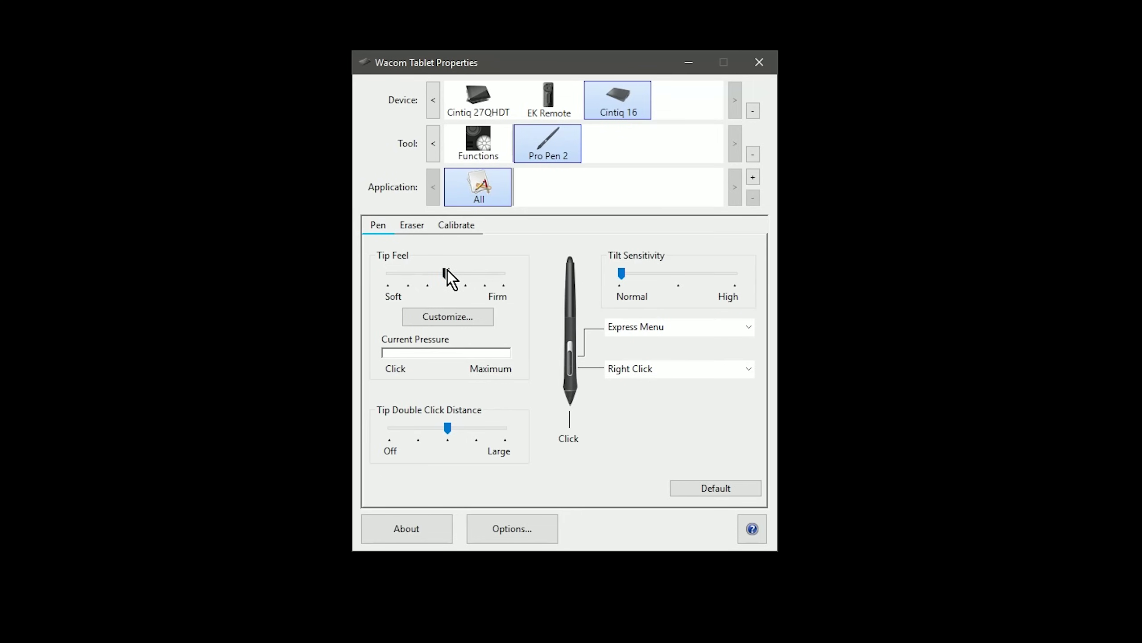
Step: Check the Eraser and Calibrate tabs, then show the Cintiq 16's Functions settings on Display Toggle
click(414, 224)
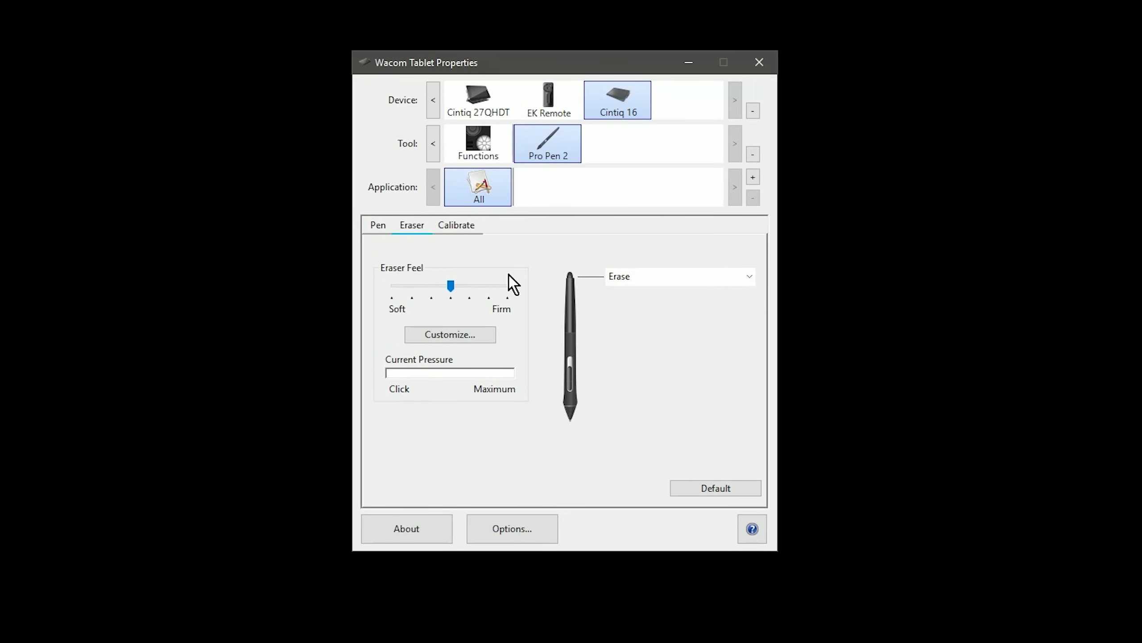
click(458, 225)
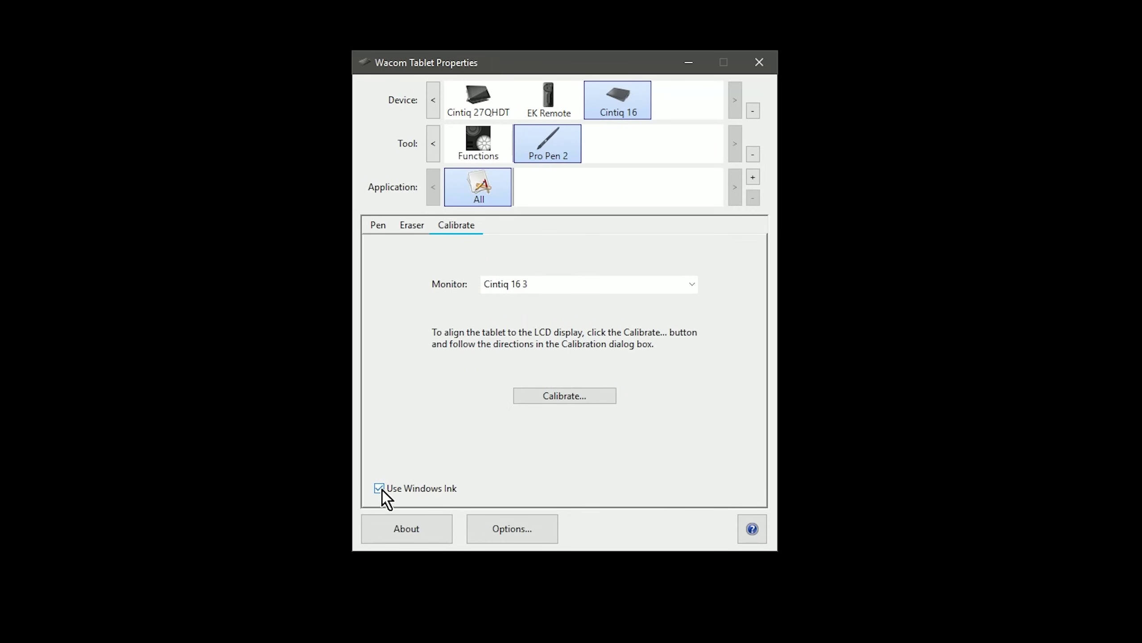
click(488, 148)
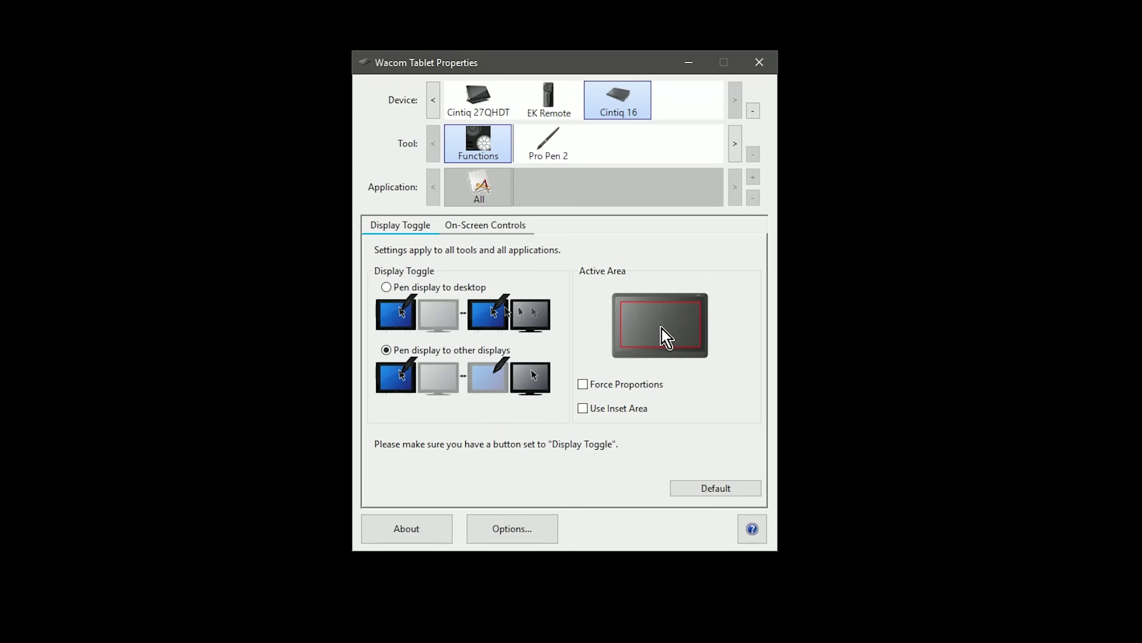
Step: Review On-Screen Controls and the EK Remote's ExpressKeys, then bring up the global tablet Options
click(504, 225)
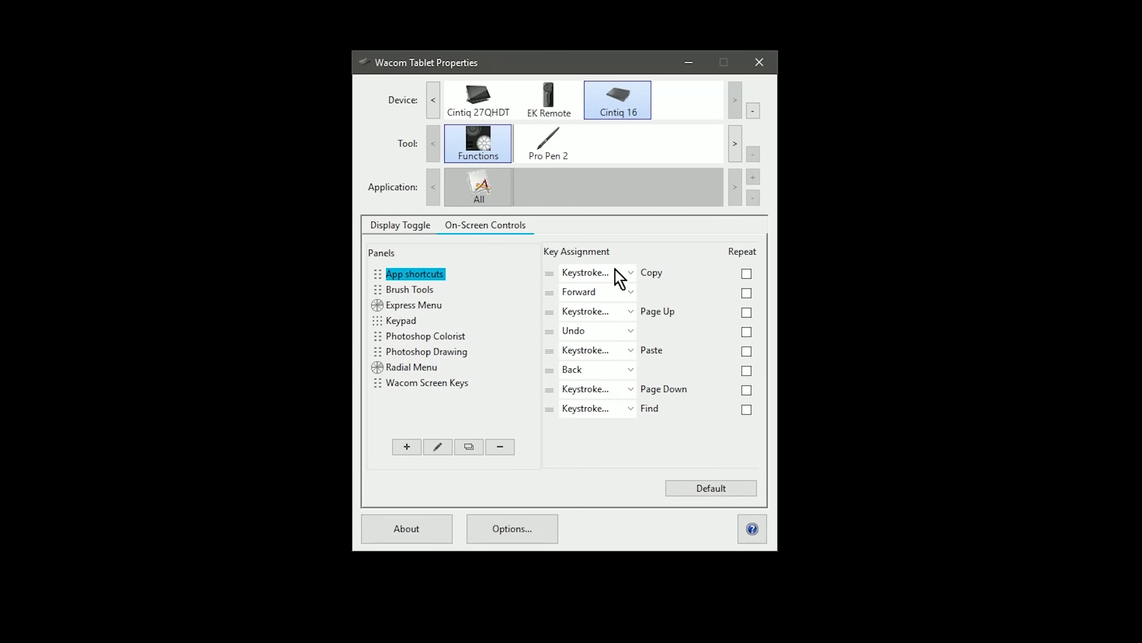
click(553, 102)
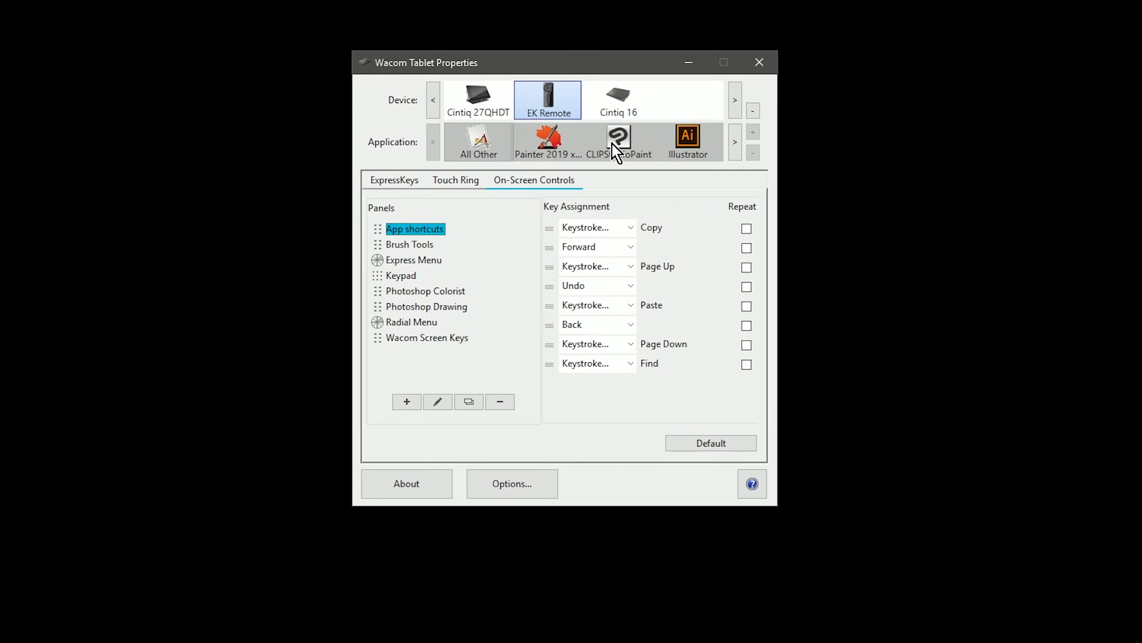
click(409, 182)
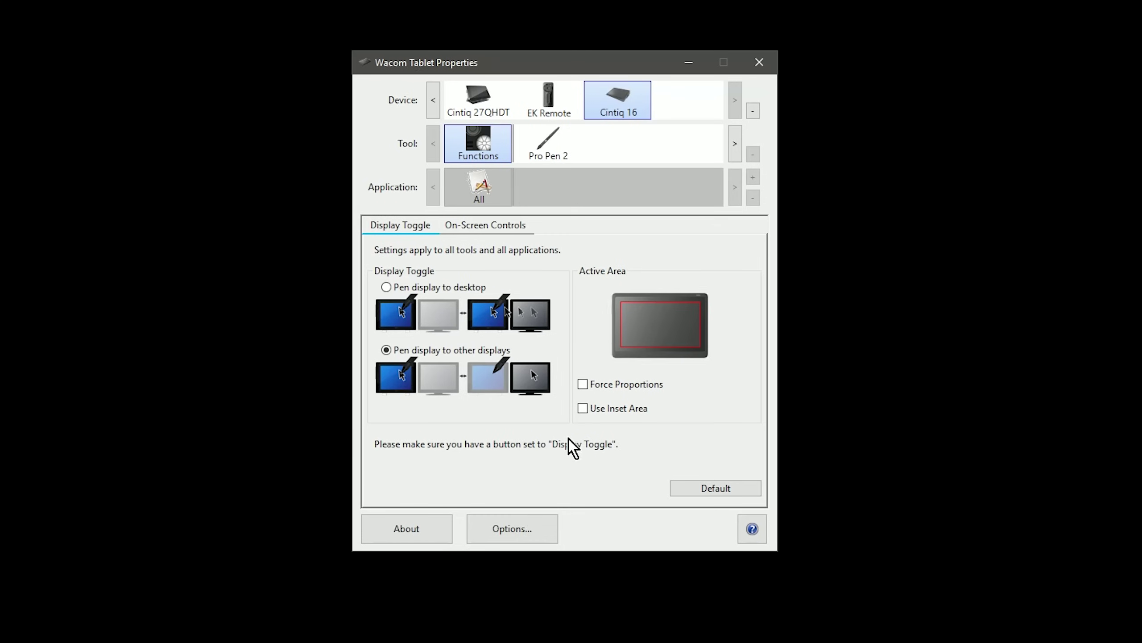
click(516, 527)
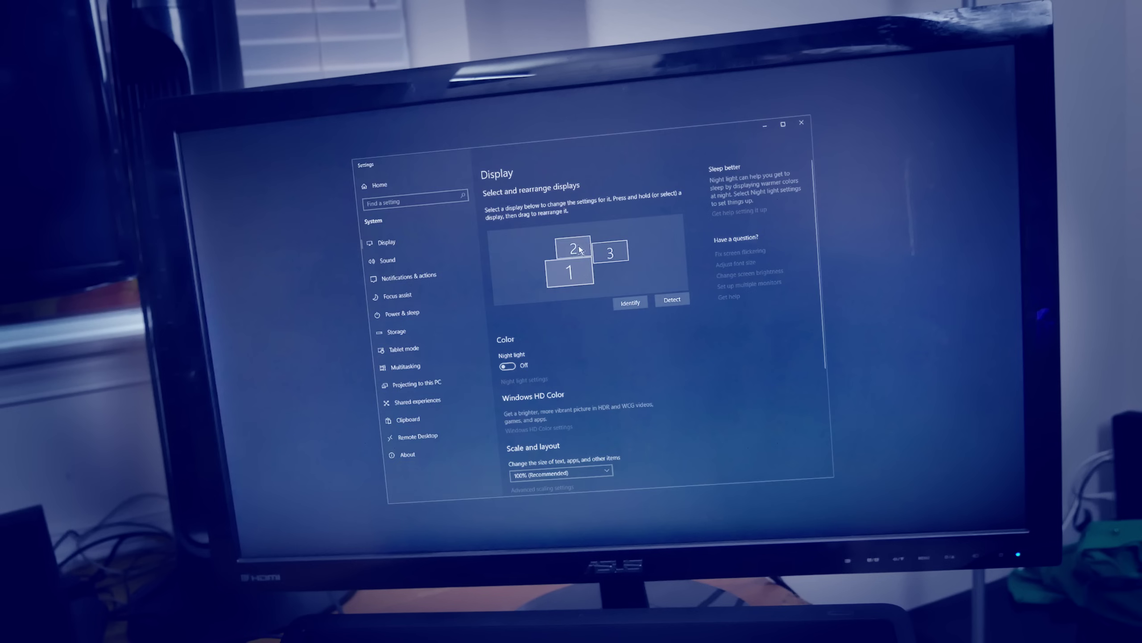
Step: Reposition the Cintiq 16 as display 1, keep scale at 100%, and extend the desktop to it
mouse_move(581, 275)
mouse_down()
mouse_move(548, 285)
mouse_move(664, 249)
mouse_move(639, 237)
mouse_move(640, 270)
mouse_move(591, 281)
mouse_up()
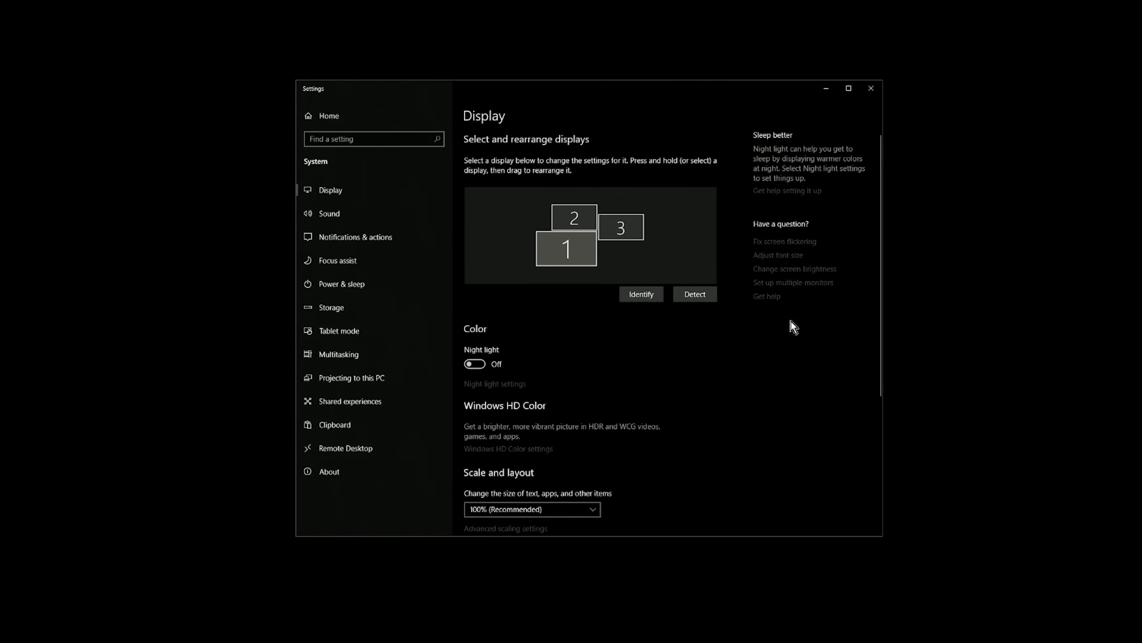
drag(880, 196, 867, 306)
click(577, 307)
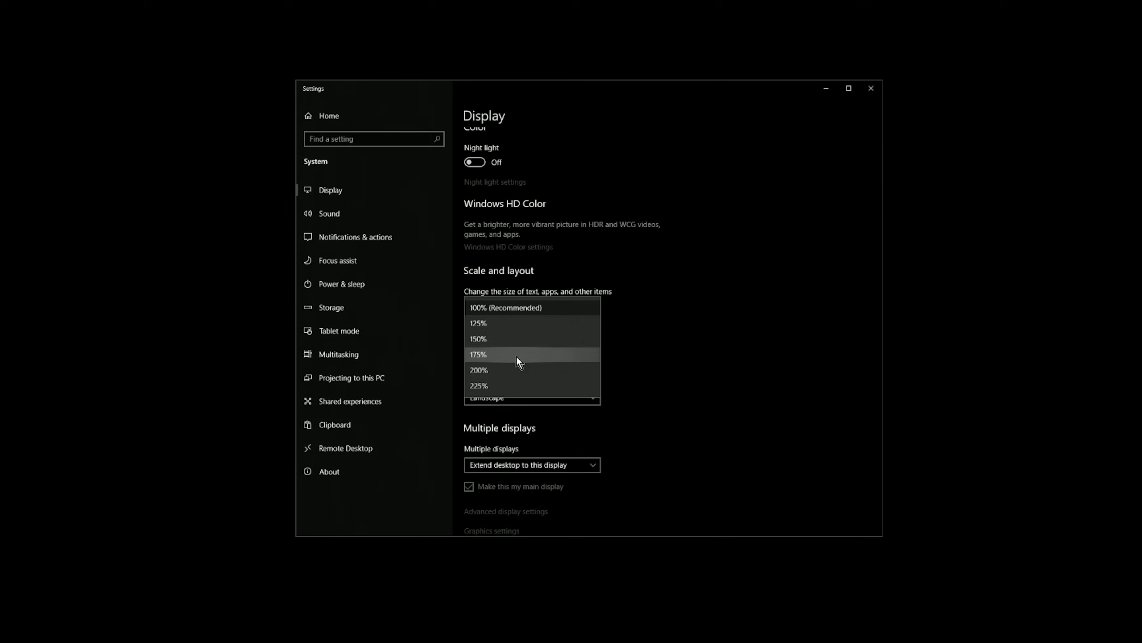
click(516, 310)
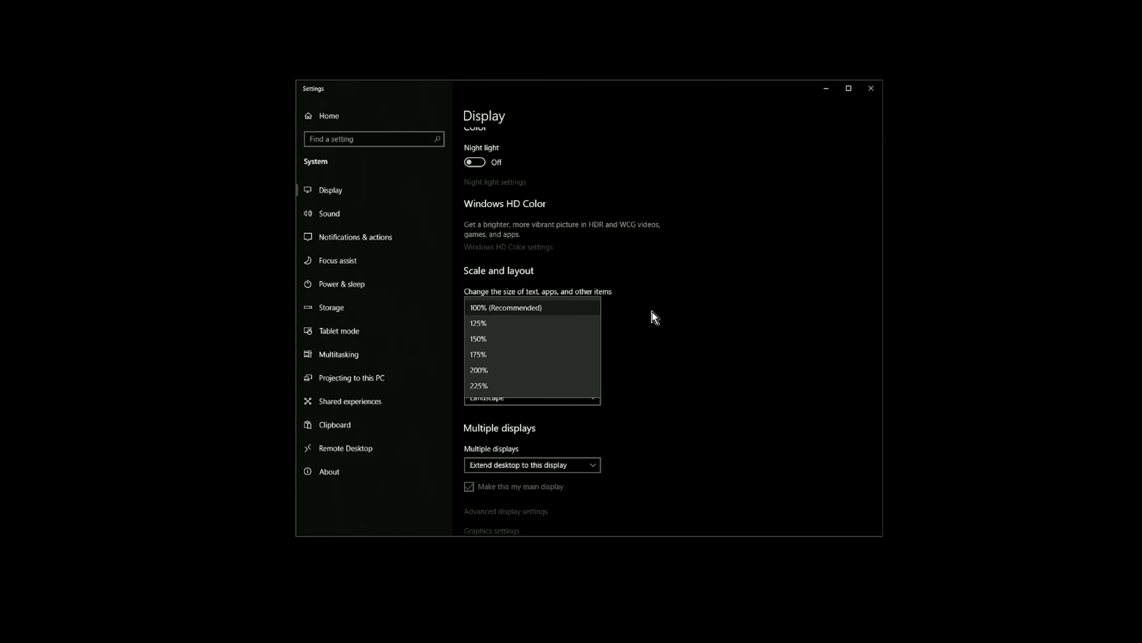
drag(880, 273, 873, 314)
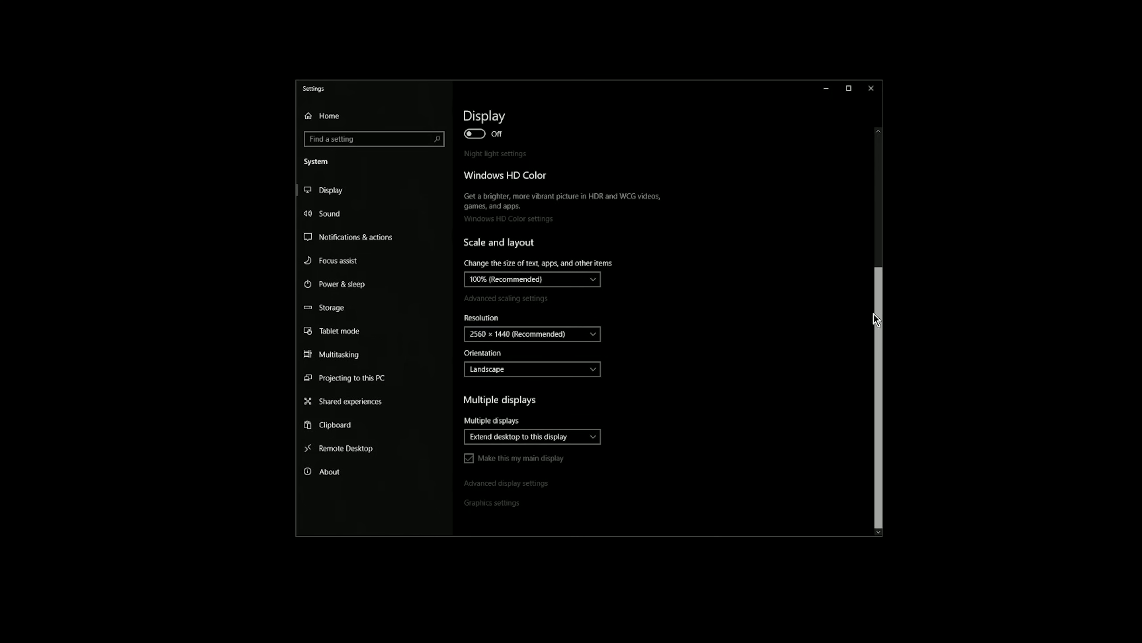
click(568, 436)
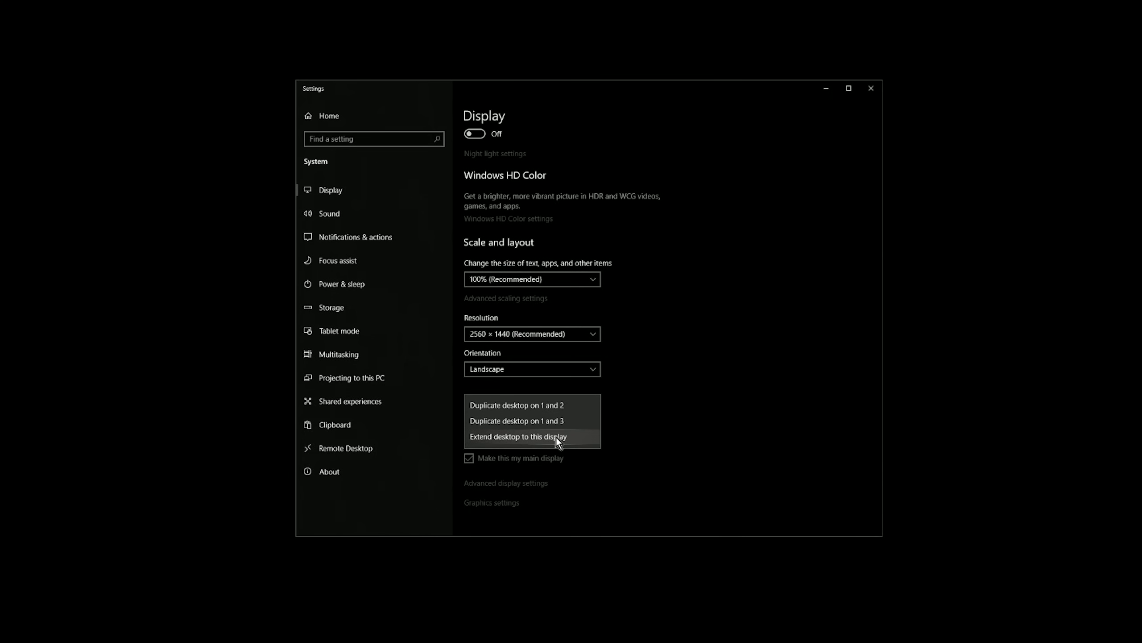
click(619, 433)
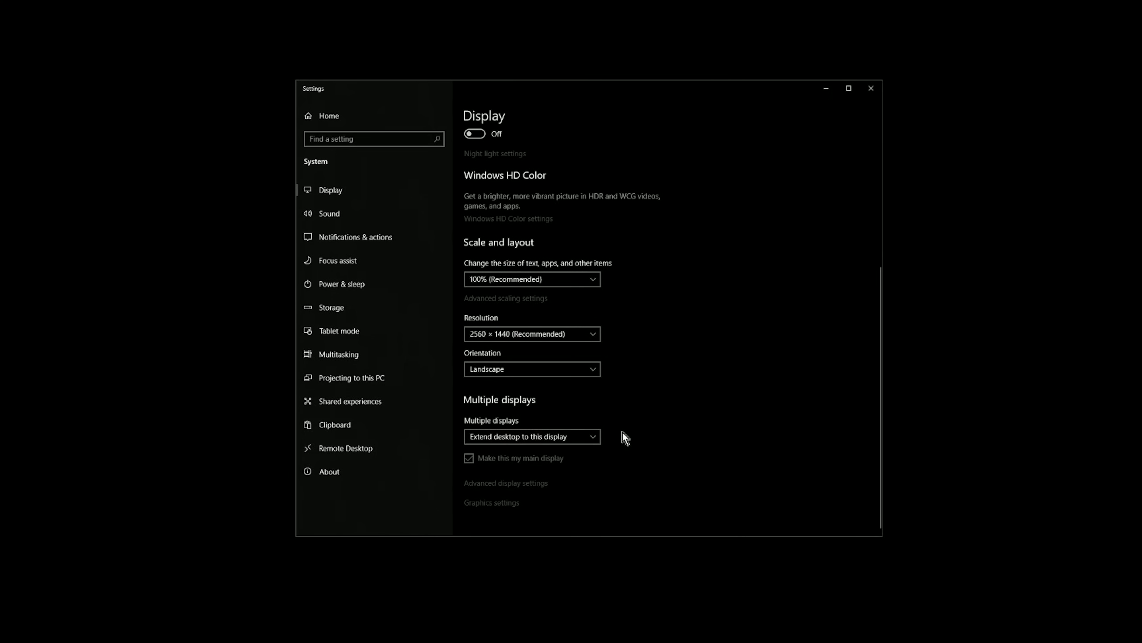
scroll(675, 418, up, 5)
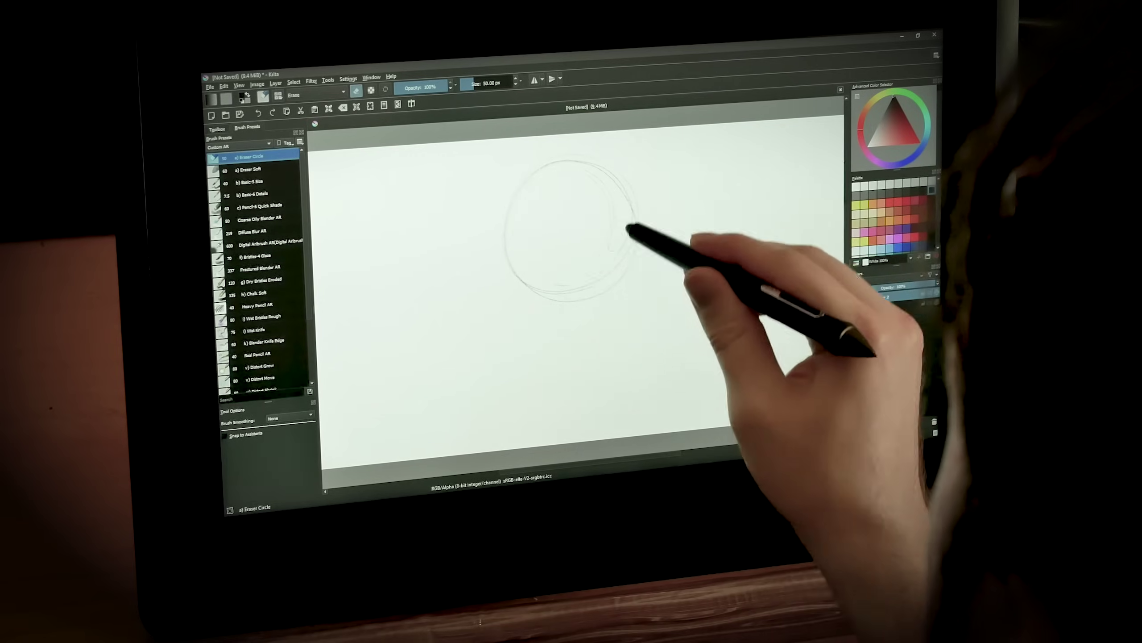
Step: With the Real Pencil AR brush, draw an inner oval and a horizontal line across the circle
key(/)
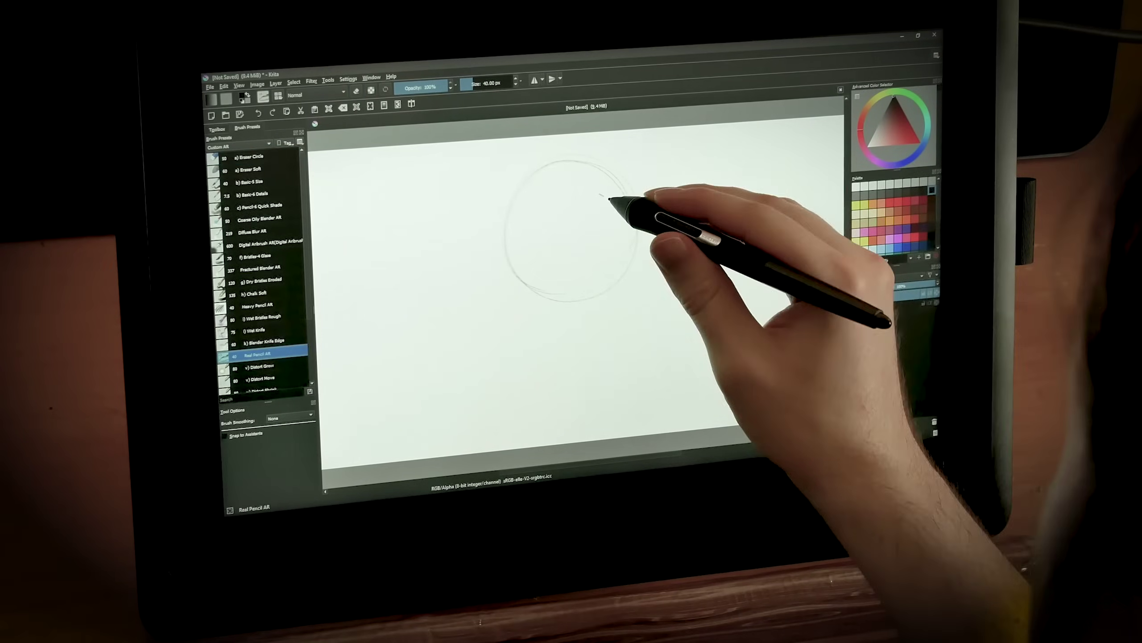
mouse_move(604, 191)
mouse_down()
mouse_move(586, 252)
mouse_move(630, 191)
mouse_move(629, 283)
mouse_up()
key(/)
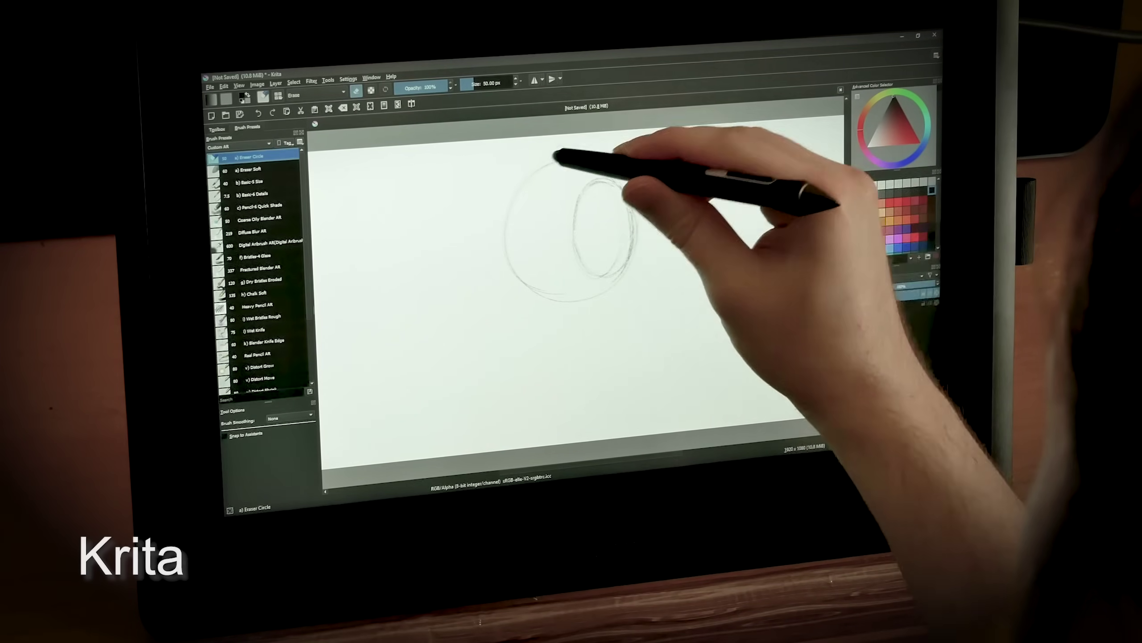
key(/)
drag(634, 224, 506, 230)
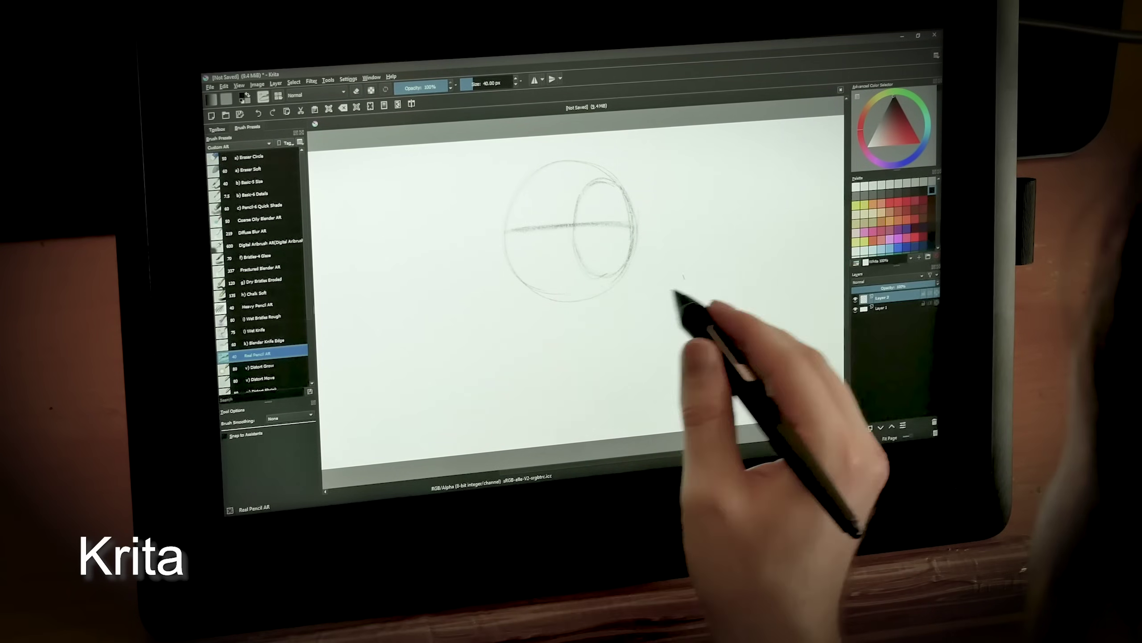
Step: Sketch the lower box-like jaw outline with connecting curves and arcs inside the inner oval
drag(531, 334, 554, 334)
drag(501, 232, 519, 333)
drag(517, 284, 630, 270)
drag(605, 185, 608, 225)
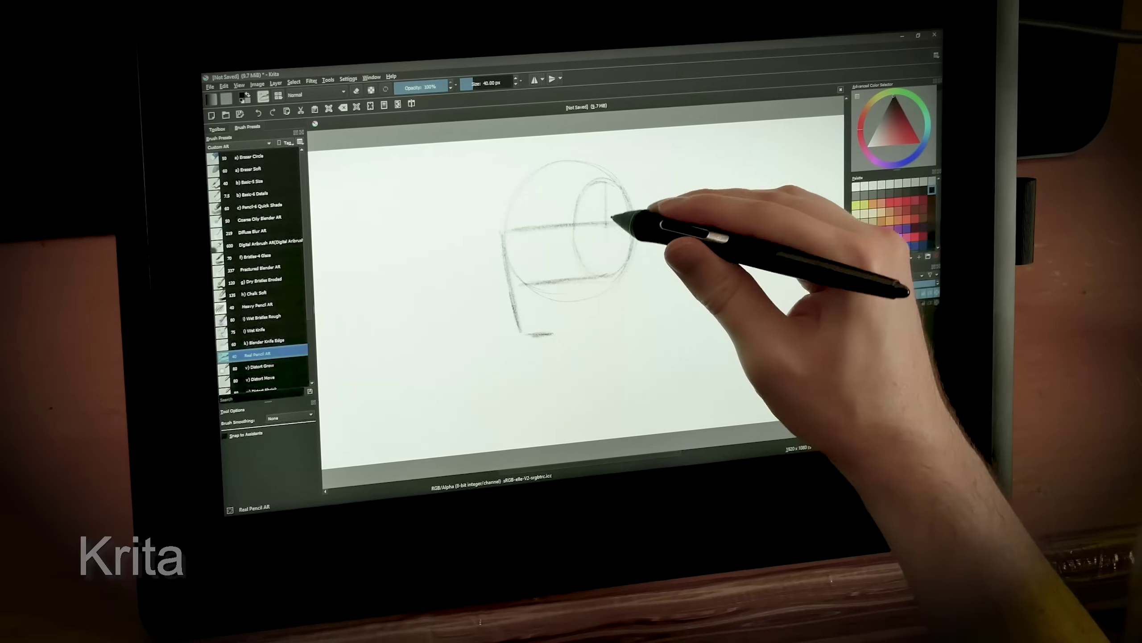
drag(526, 334, 601, 300)
drag(625, 199, 565, 261)
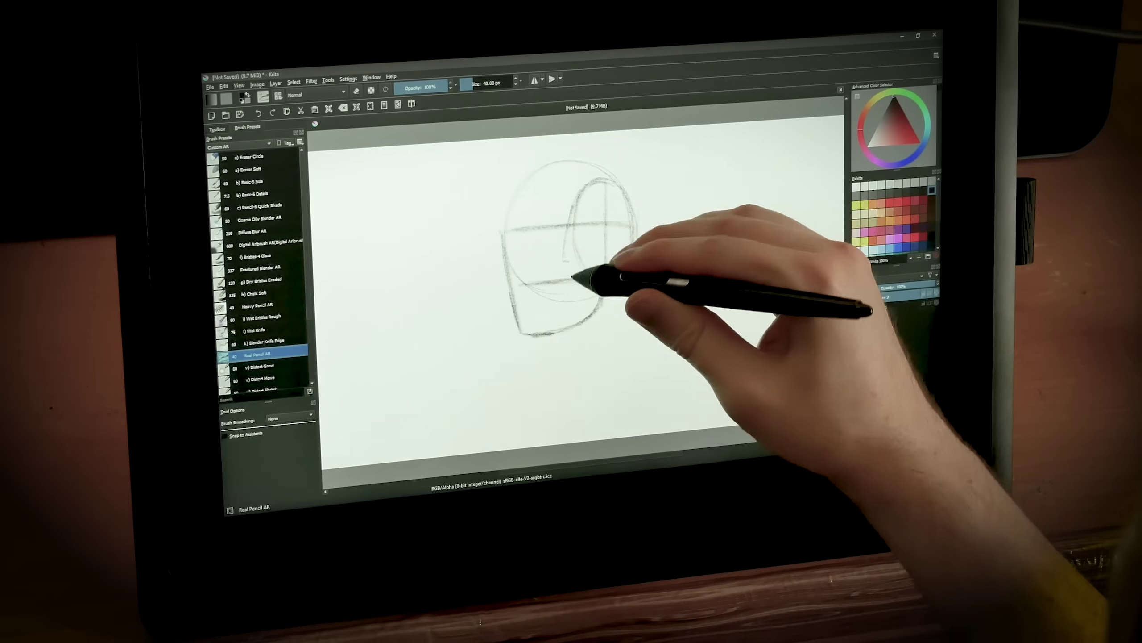